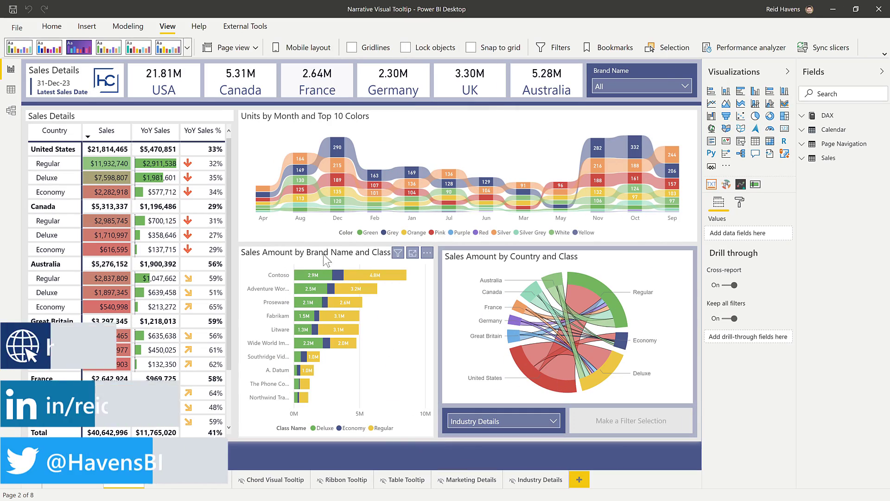
Step: Preview the narrative tooltip over the brand chart bars, then go to the Narrative Visual Tooltip page
mouse_move(316, 274)
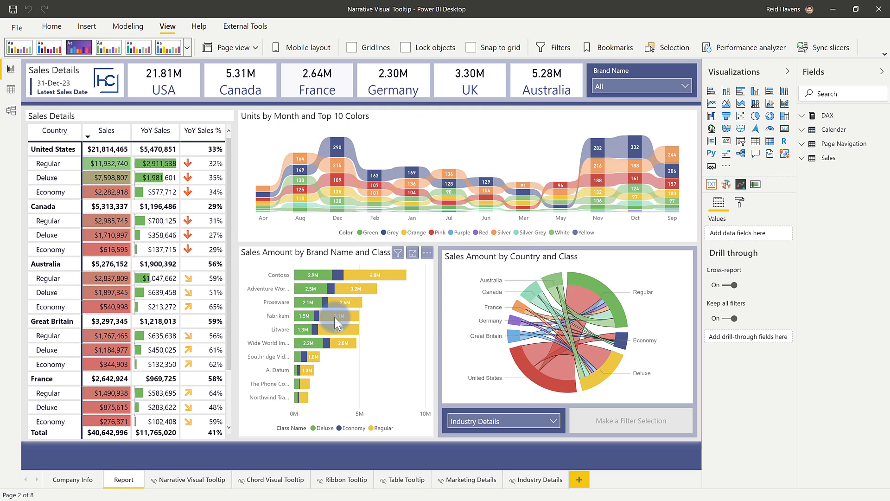
mouse_move(335, 317)
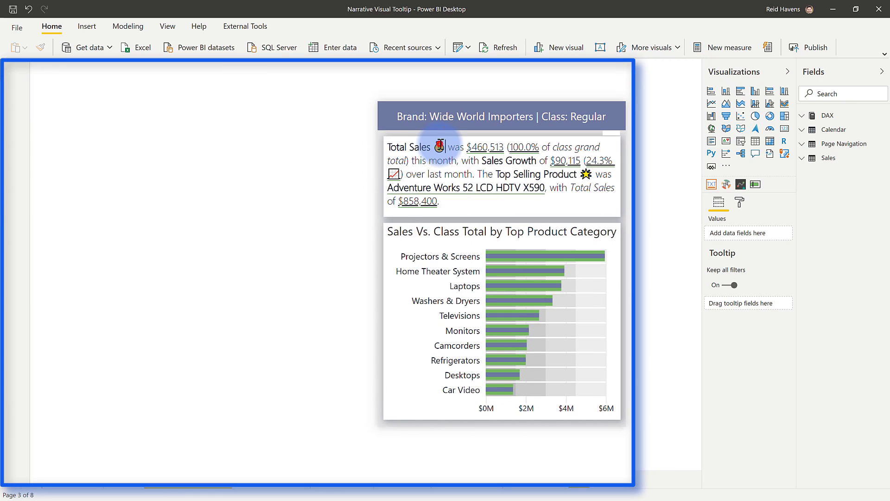
Step: Replace the emoji after Total Sales with the money-bag emoji from the emoji picker
click(439, 145)
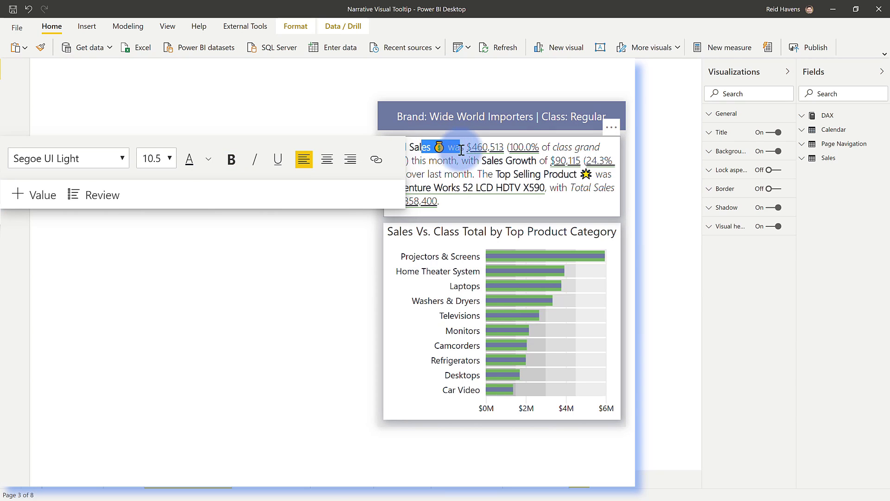
click(472, 149)
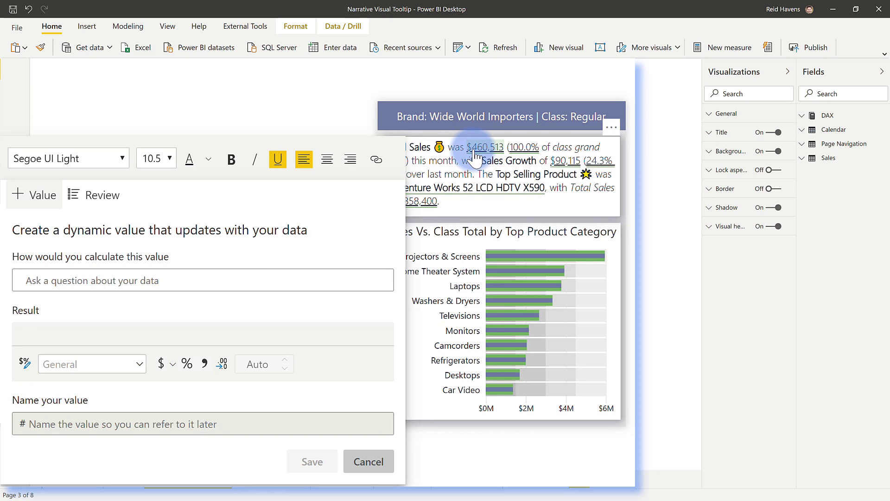
click(438, 147)
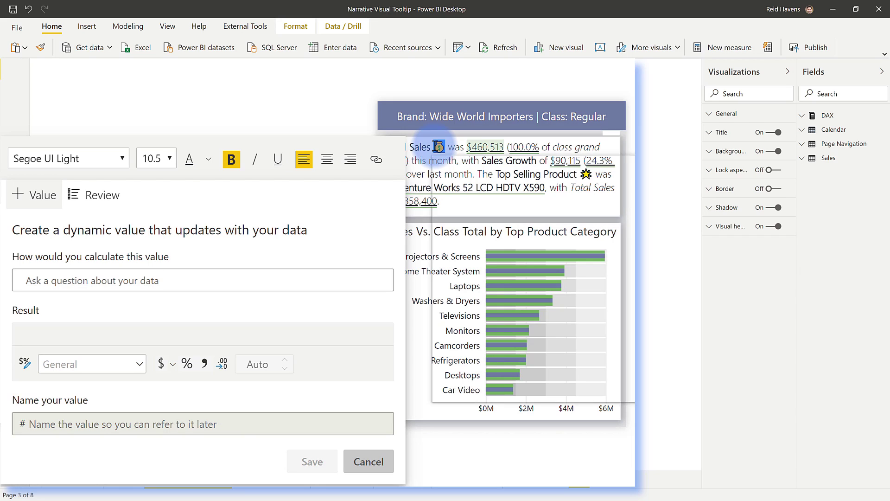
key(super+period)
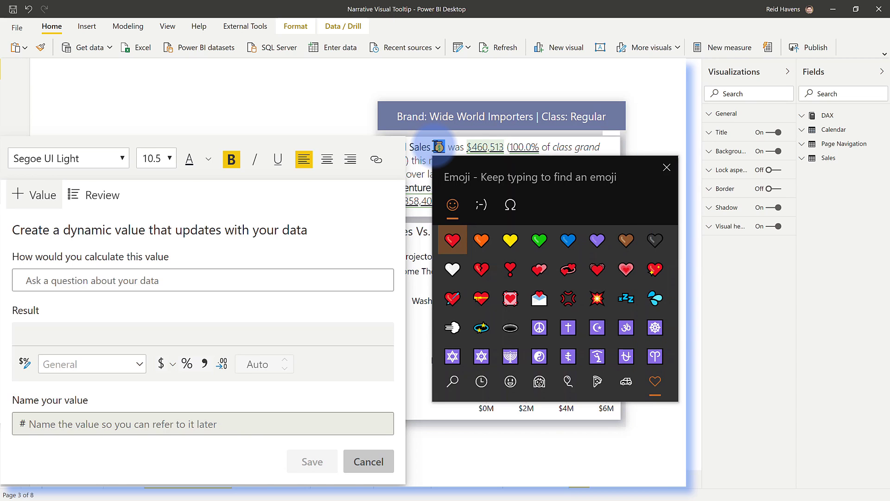
text(money)
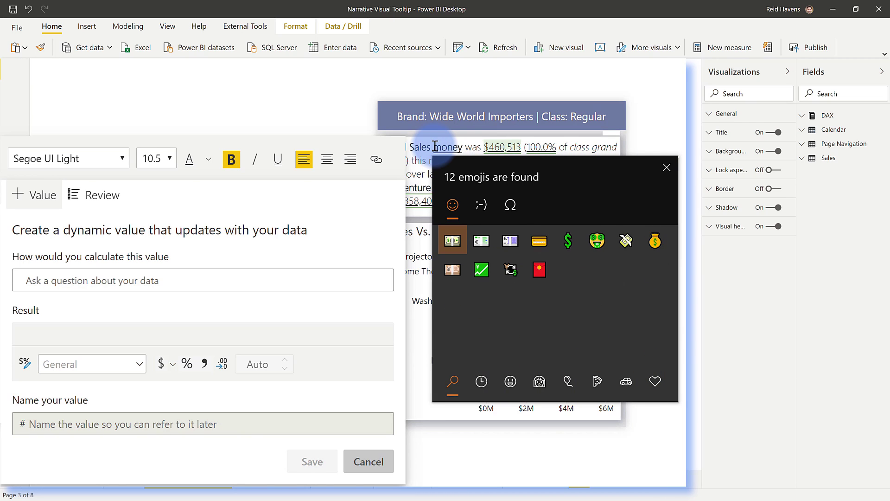
click(655, 240)
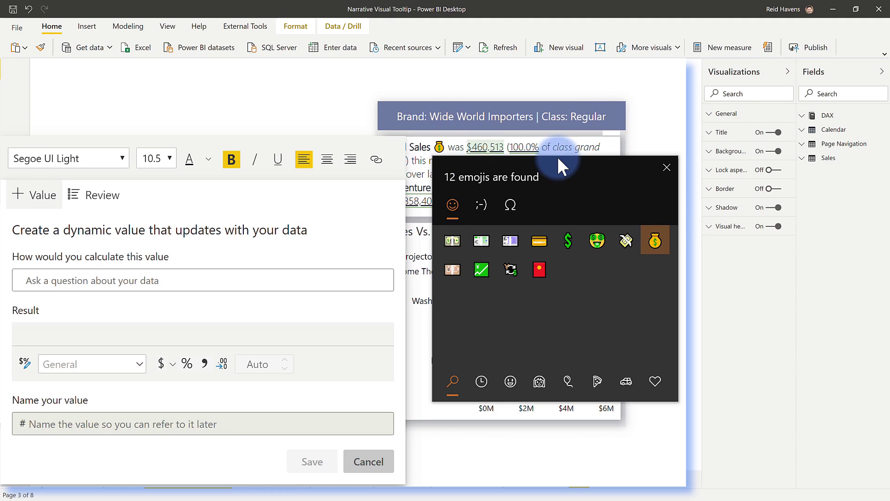
click(667, 166)
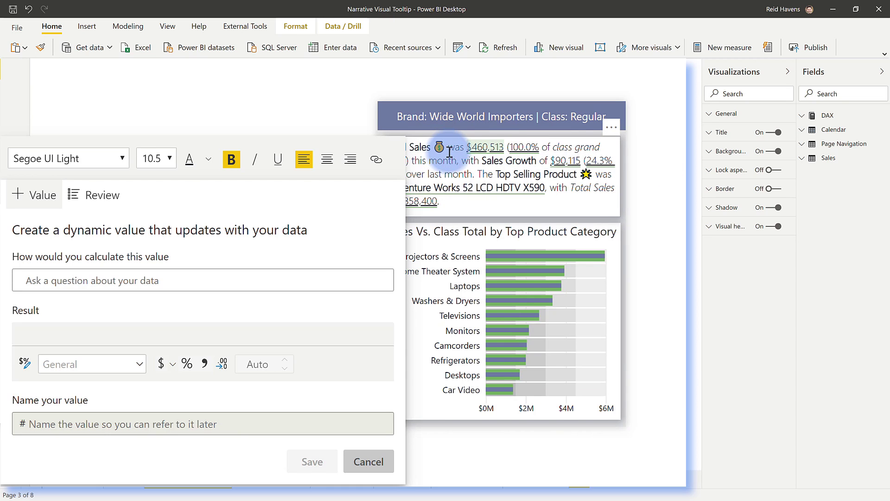
Step: Delete the existing $460,513 value from the narrative sentence
click(464, 149)
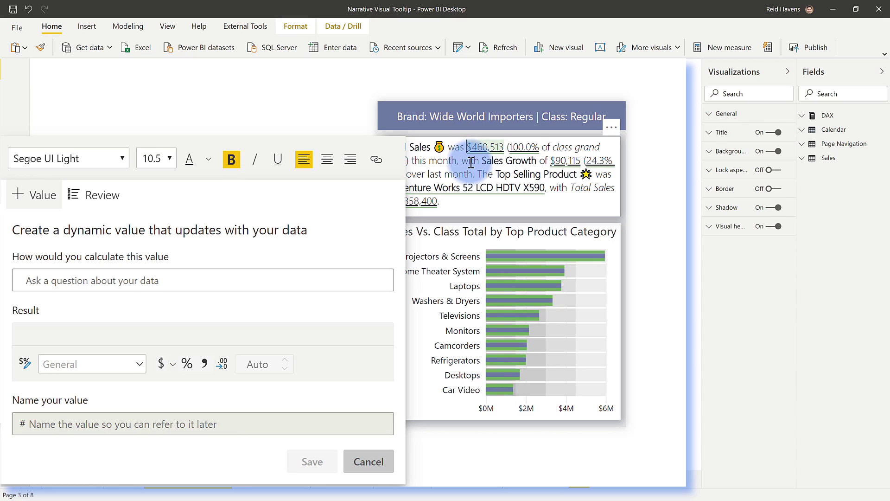
key(ctrl+shift+Right)
key(ctrl+shift+Right)
key(ctrl+shift+Right)
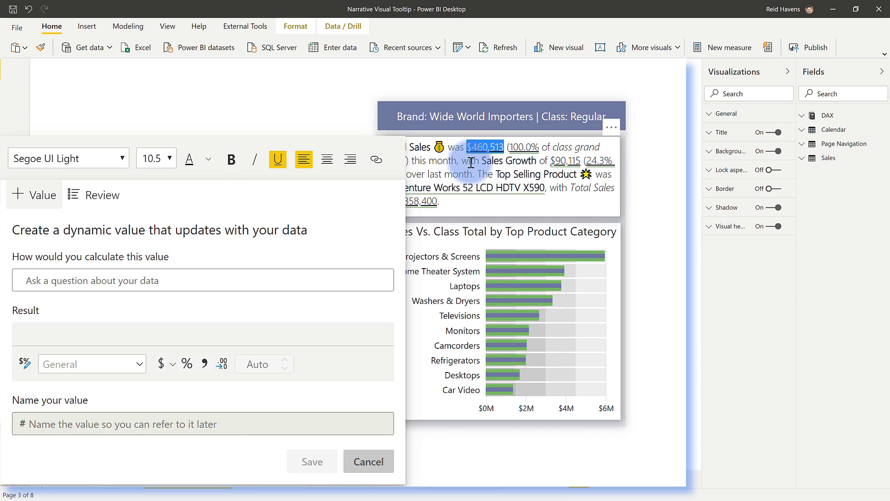
key(Delete)
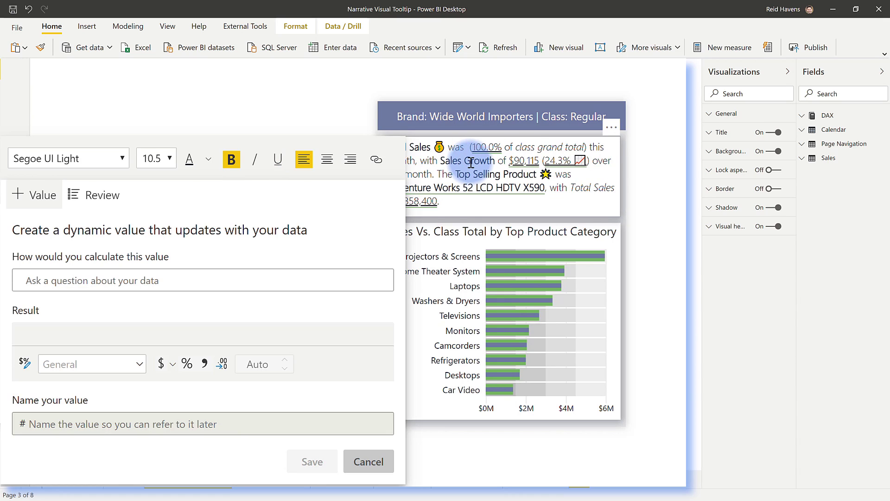
click(367, 462)
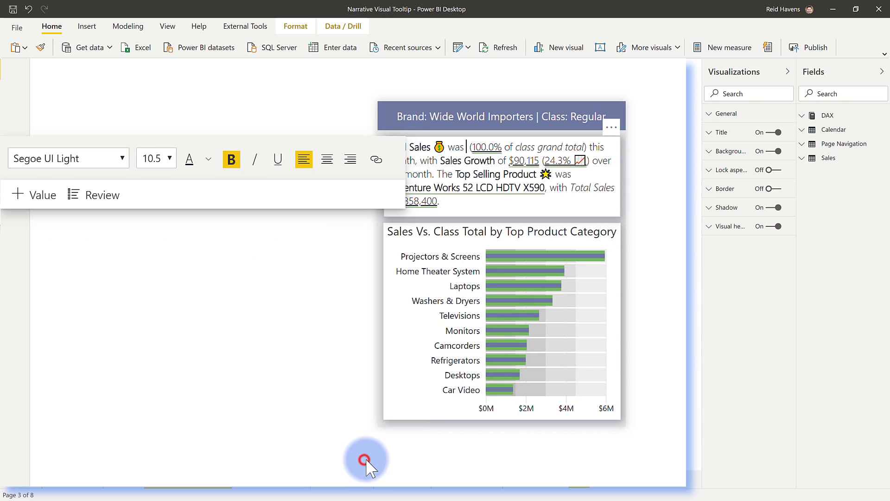
Step: Define a new dynamic value with the question 'total sales this month (calendar date)'
click(40, 197)
click(71, 276)
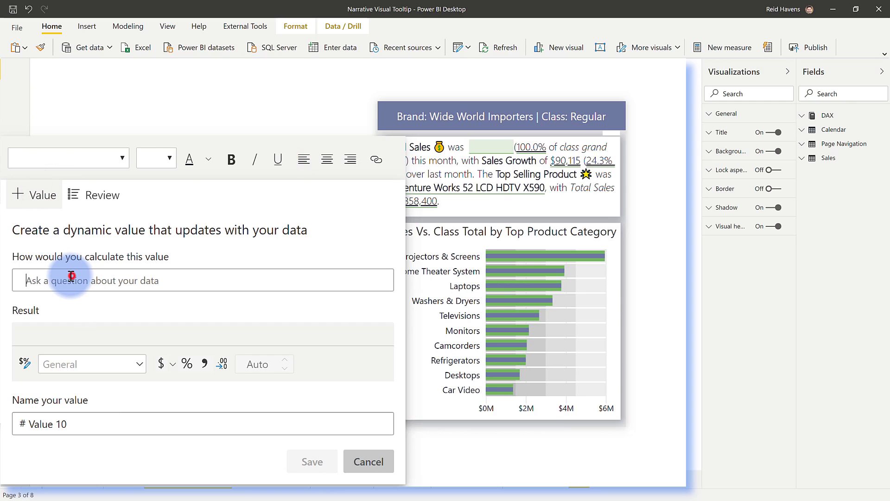
text(total sales)
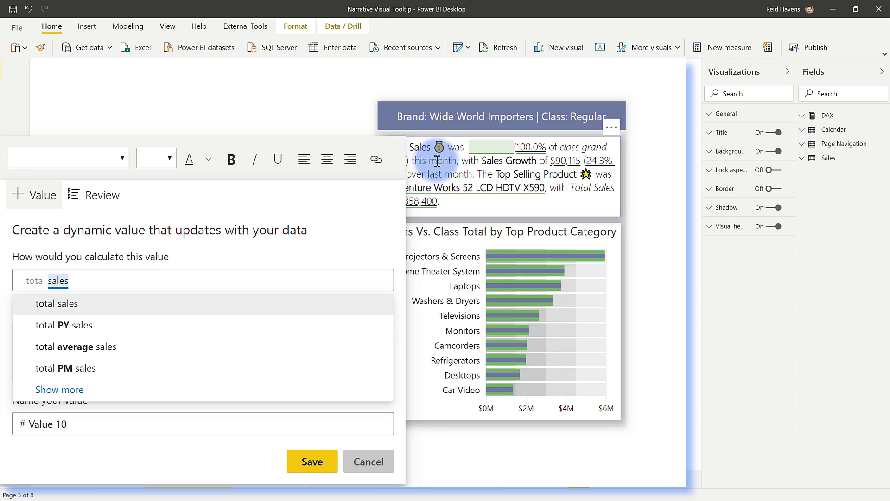
click(119, 281)
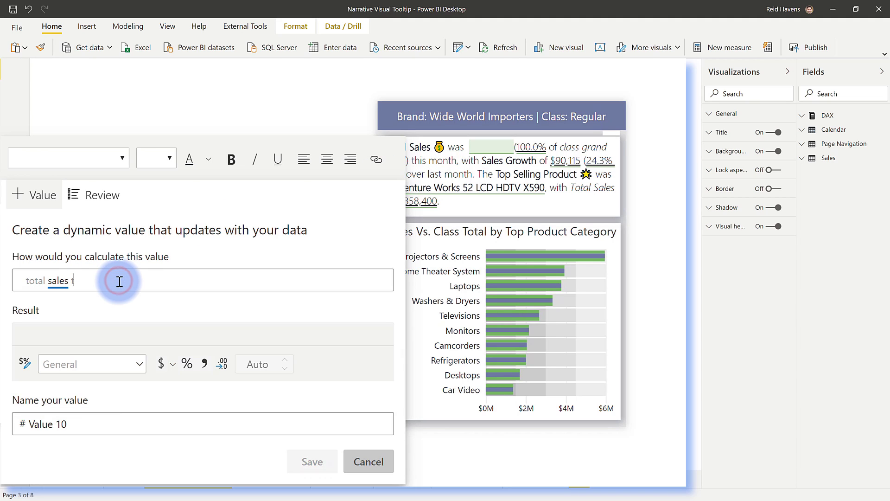
text(this month)
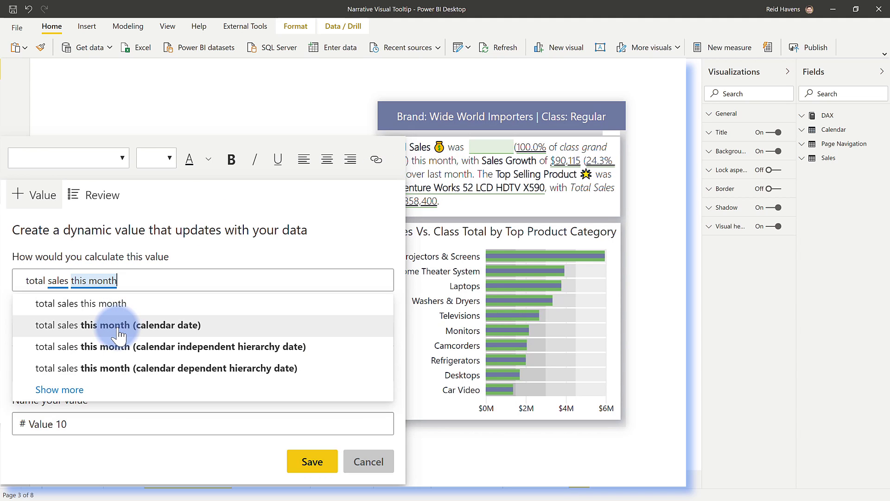
click(162, 325)
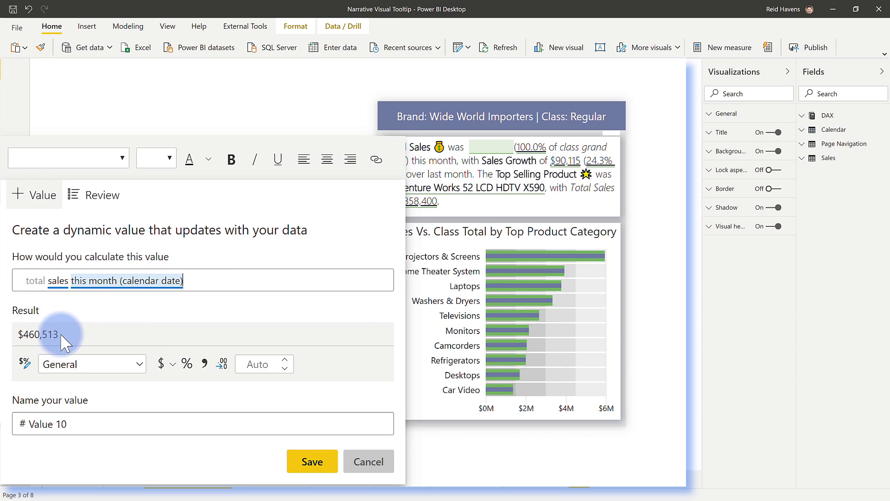
click(70, 283)
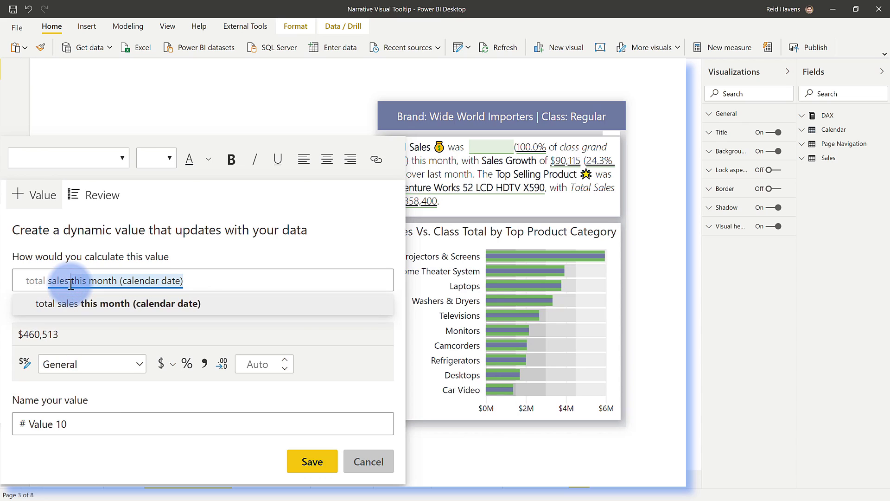
shift+click(185, 285)
key(BackSpace)
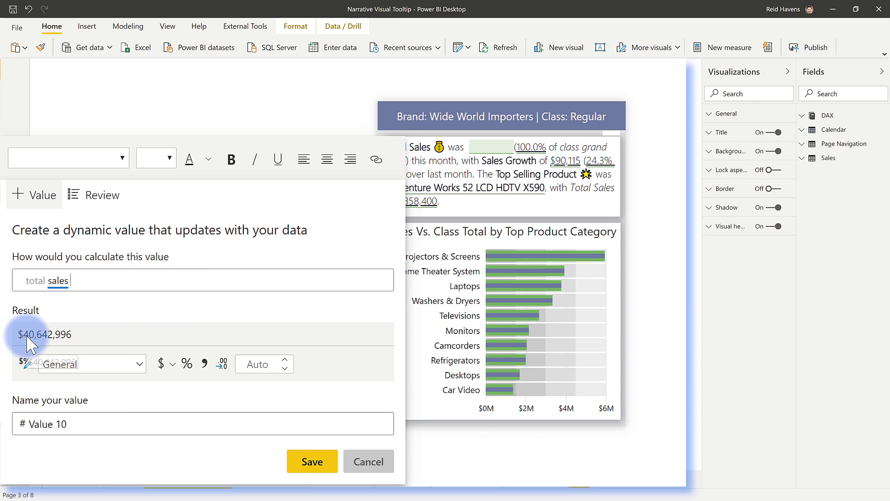
key(ctrl+z)
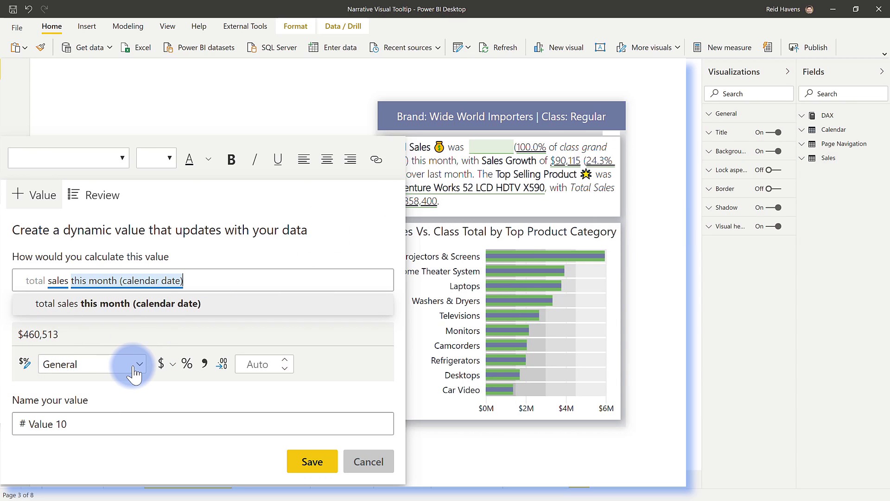
Step: Name the value Total Sales Current Month and save it into the narrative
click(58, 424)
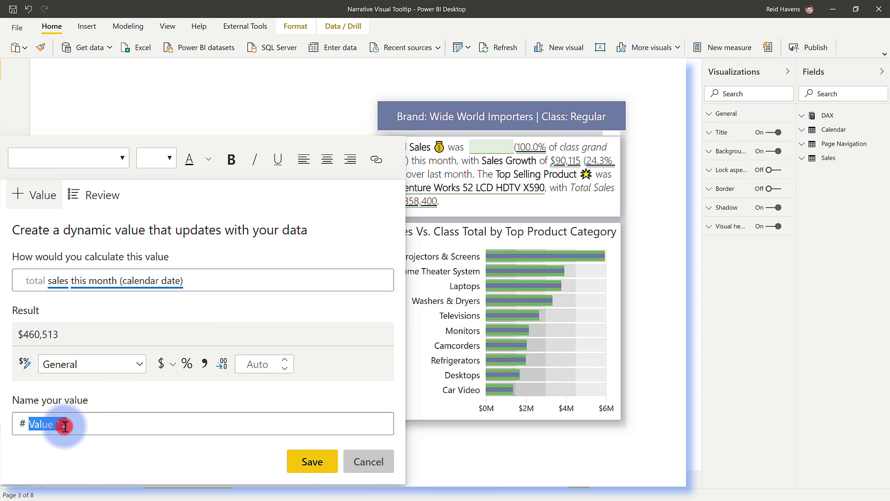
text(Total Sales Current)
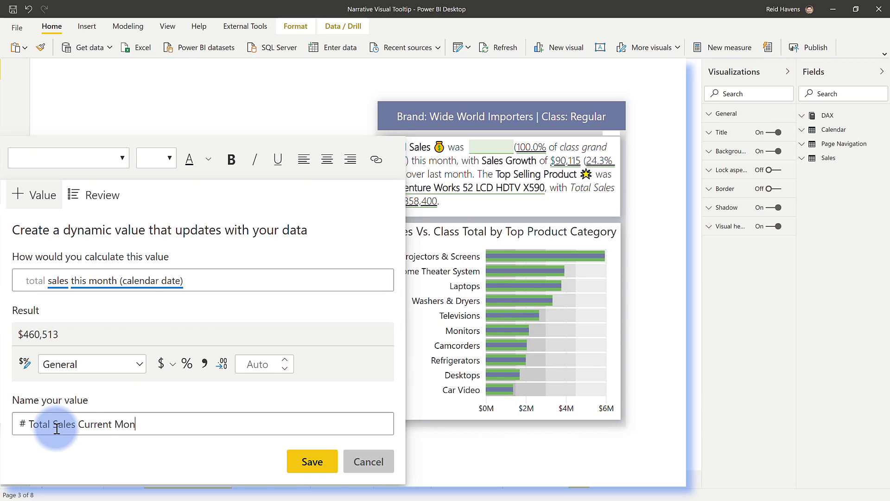
click(301, 462)
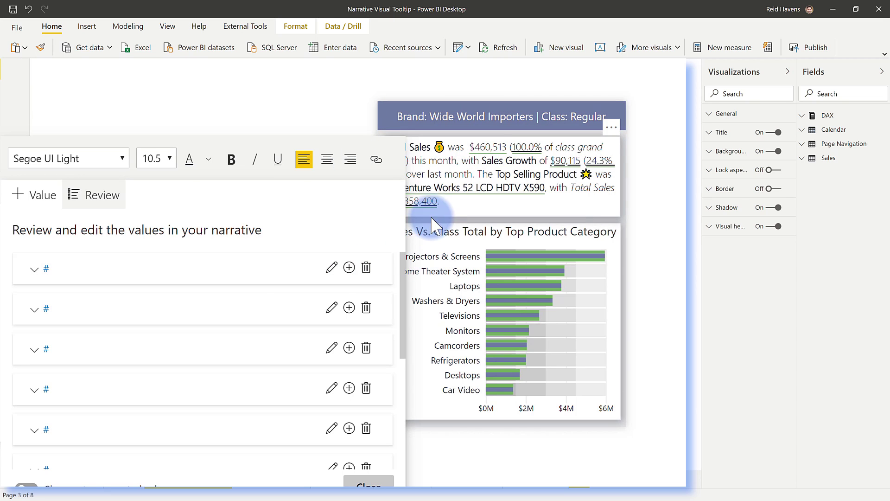
Step: Scroll the Review list, then start and cancel a new dynamic value
scroll(185, 293, down, 5)
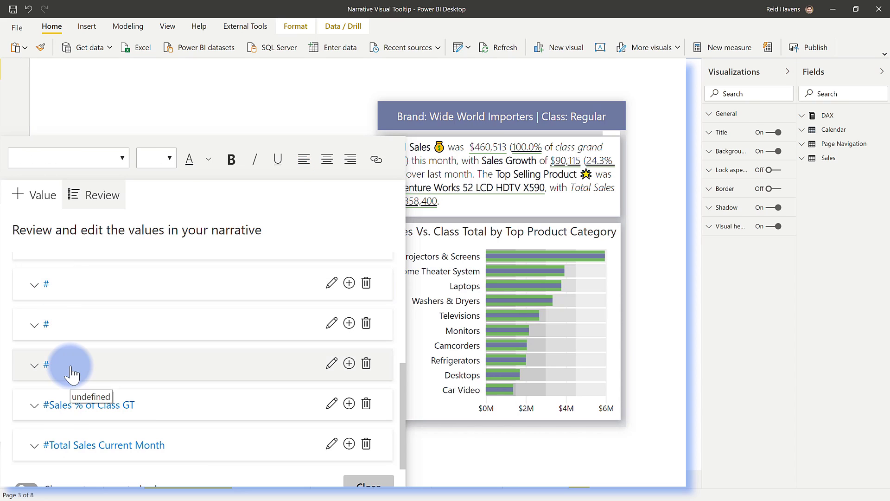
click(513, 145)
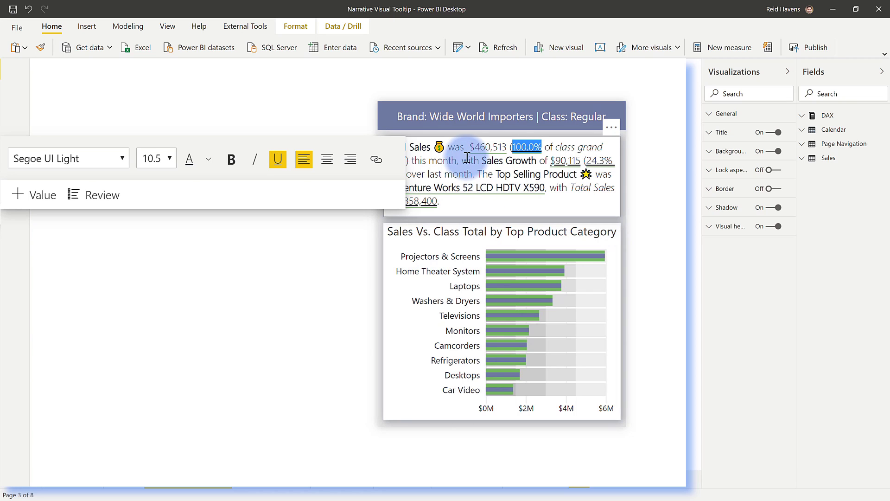
click(31, 194)
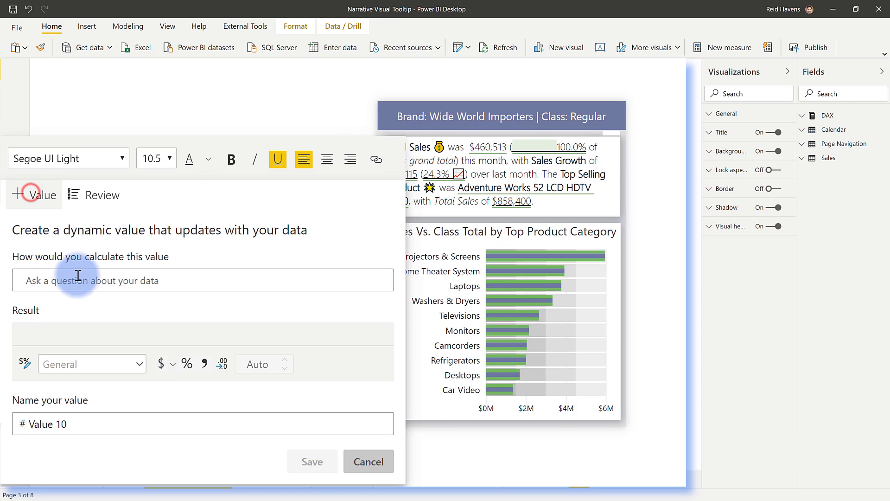
click(77, 276)
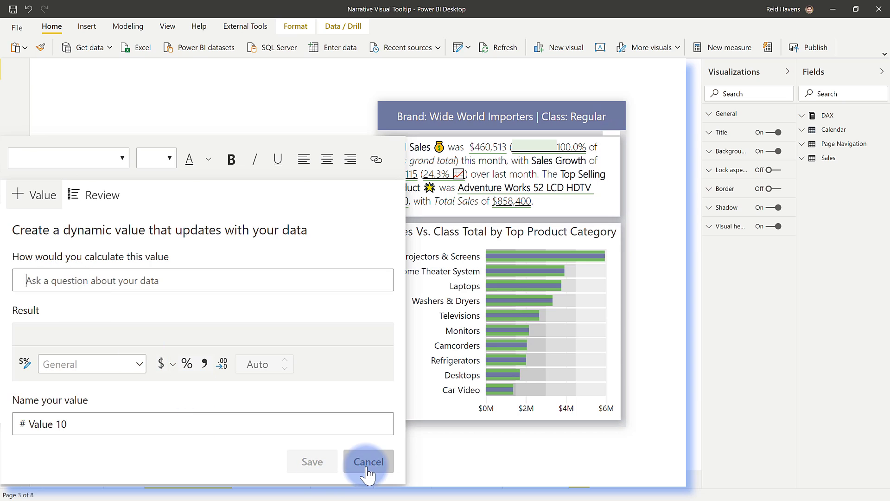
click(366, 463)
Step: Inspect the 100.0% value's 'sales (% of class GT)' expression and finish editing the narrative
click(526, 147)
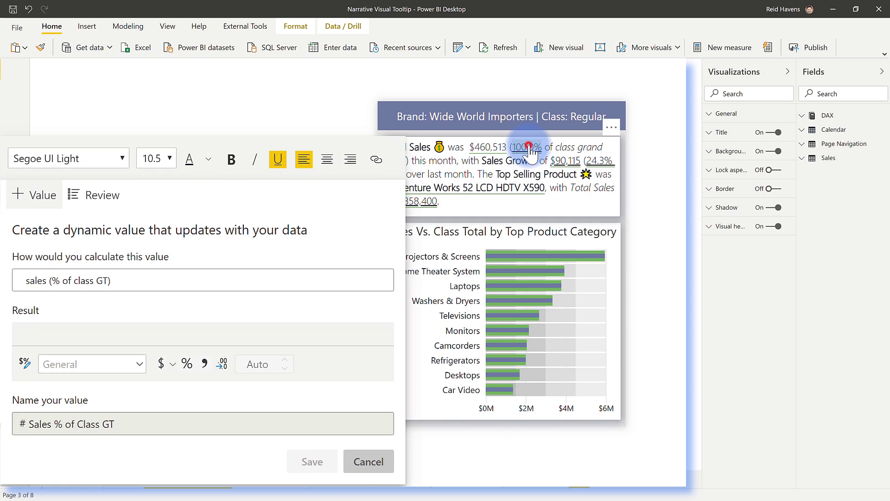
triple_click(41, 291)
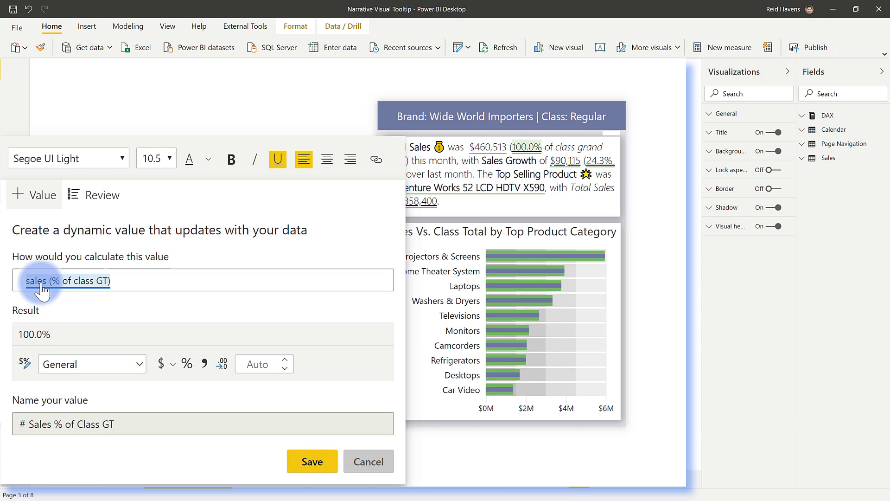
click(107, 291)
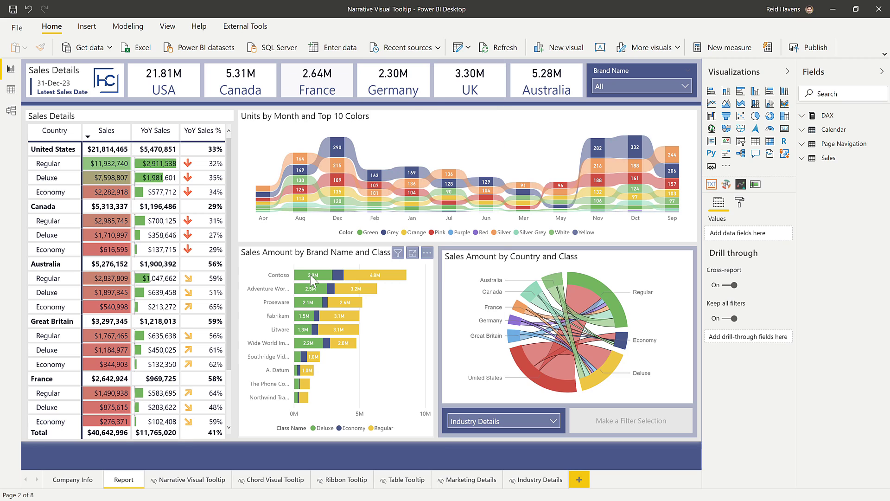
mouse_move(313, 280)
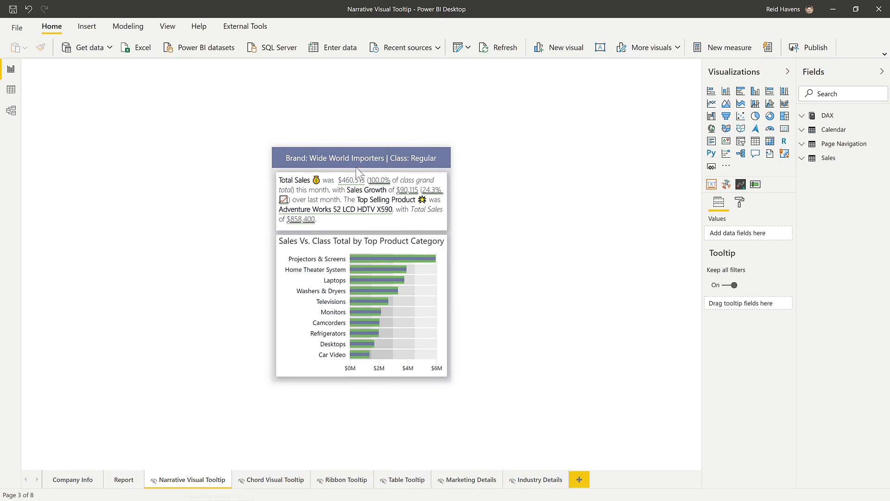
Step: Expand DAX > .Smart Narrative and view the Sales (% of Class GT) DIVIDE formula
click(324, 172)
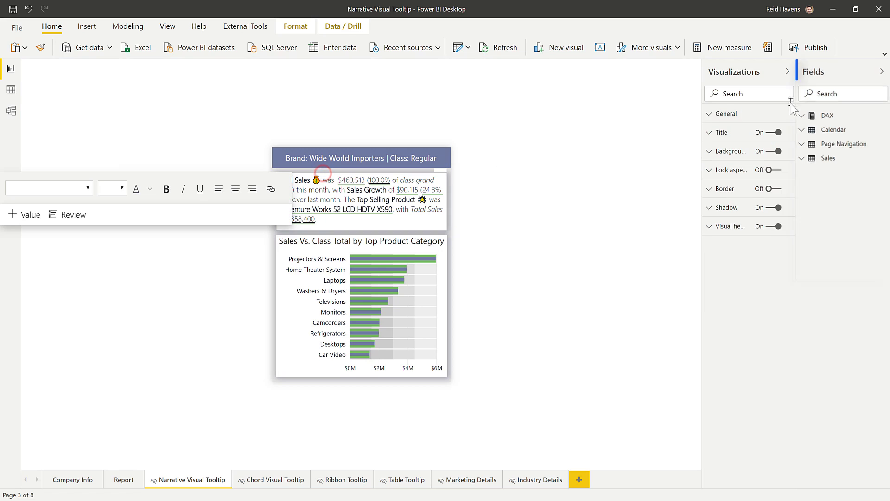
click(802, 116)
click(721, 213)
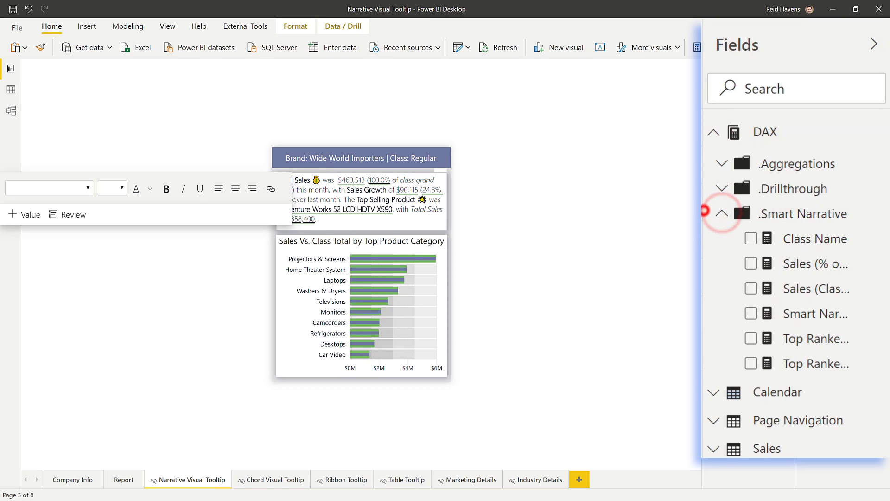
click(760, 263)
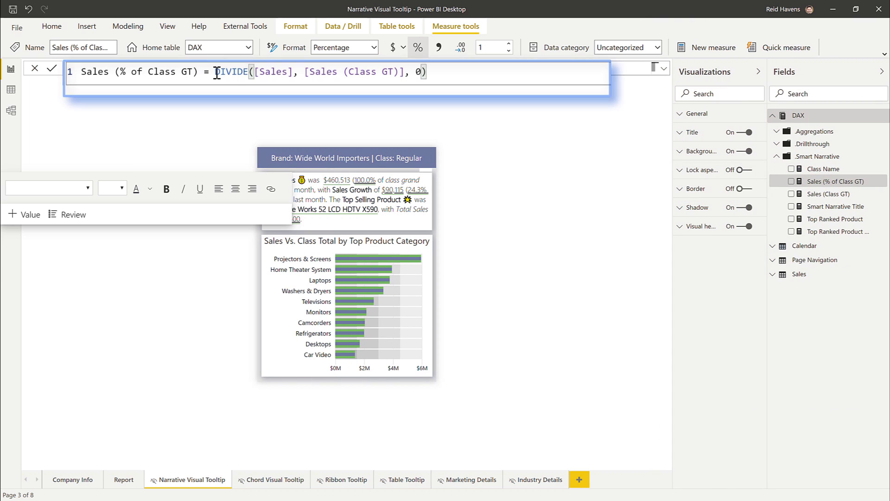
drag(214, 72, 488, 85)
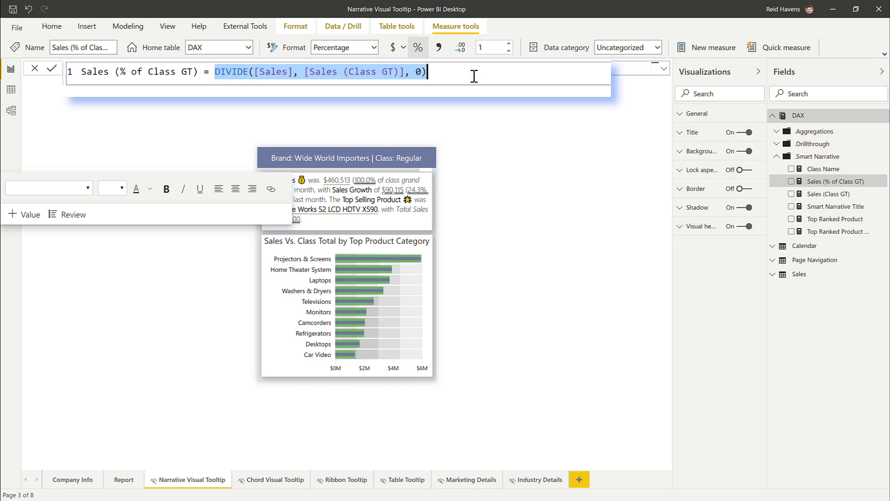
scroll(474, 76, up, 3)
click(654, 68)
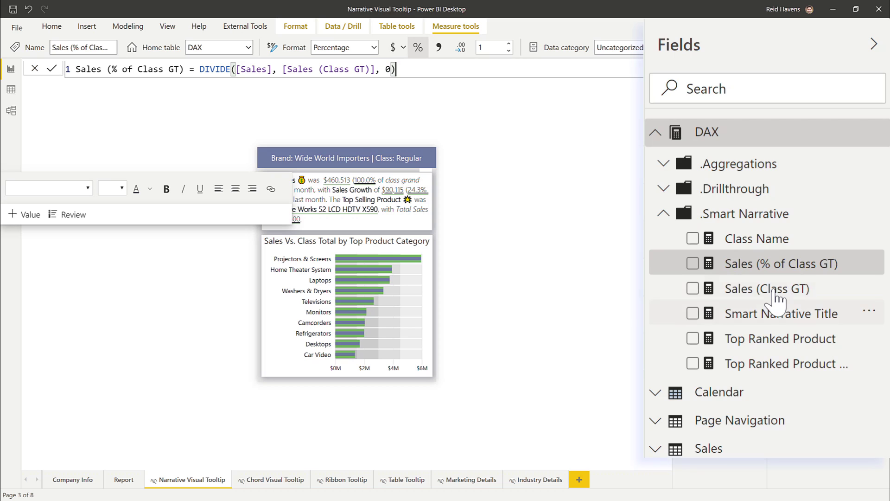
Step: View the Sales (Class GT), Smart Narrative Title, Top Ranked Product and Top Ranked Product Sales formulas
click(773, 289)
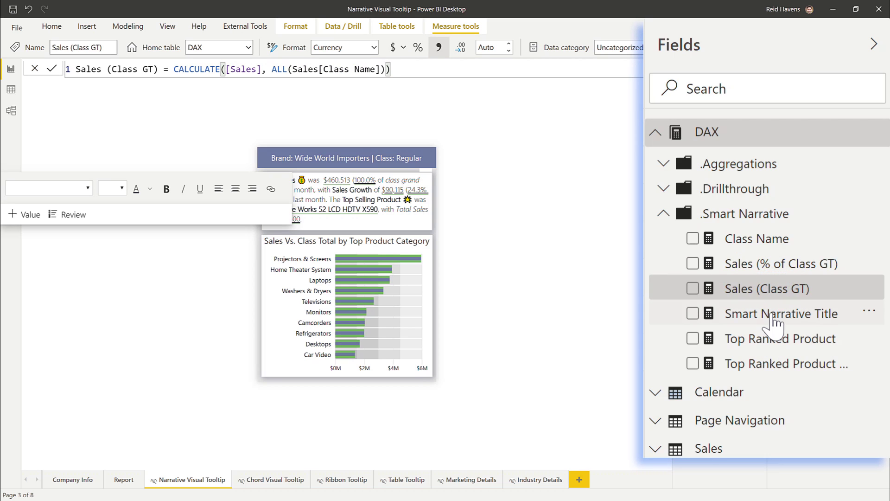
click(771, 313)
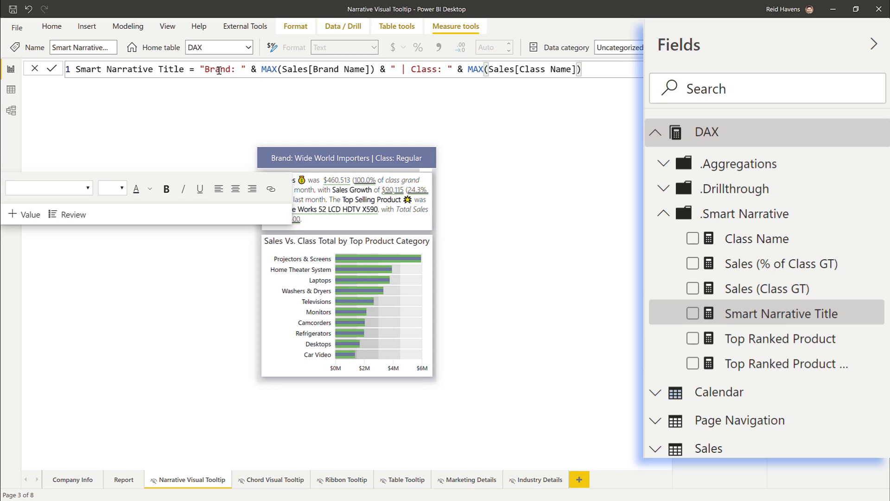
click(761, 338)
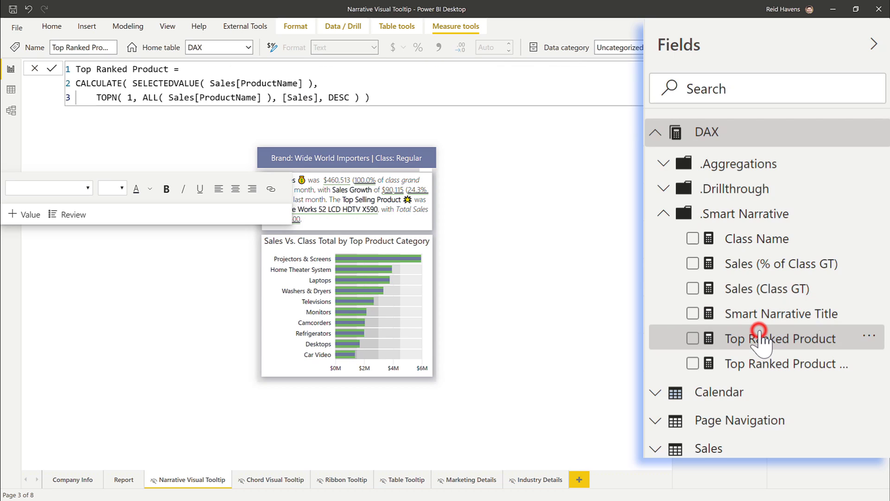
click(767, 366)
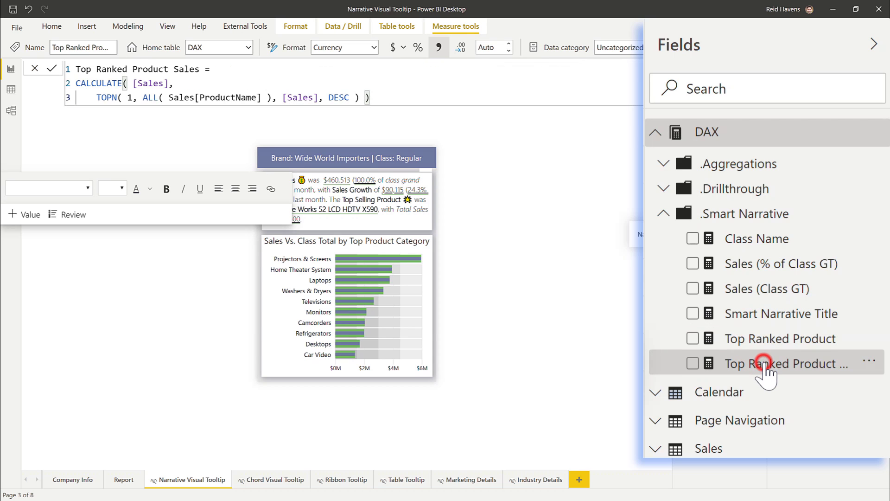
click(208, 261)
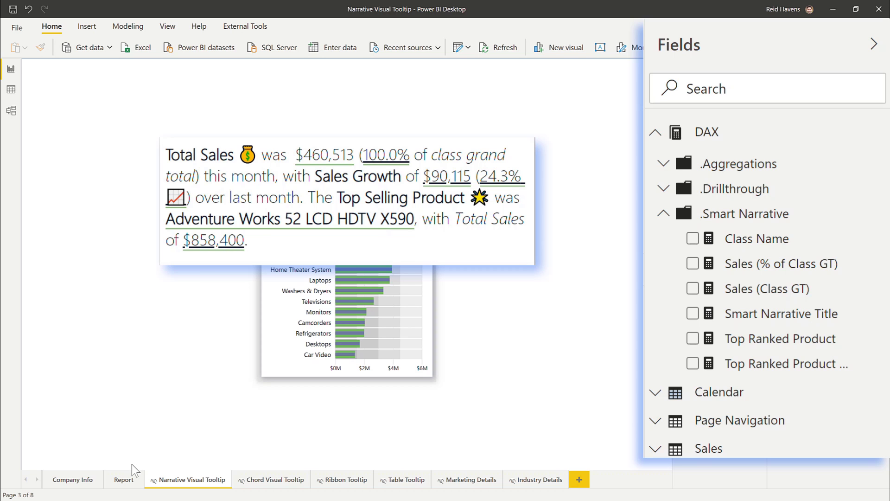
Step: Return to the Report page and show the narrative tooltip over the Proseware | Deluxe bar
click(125, 479)
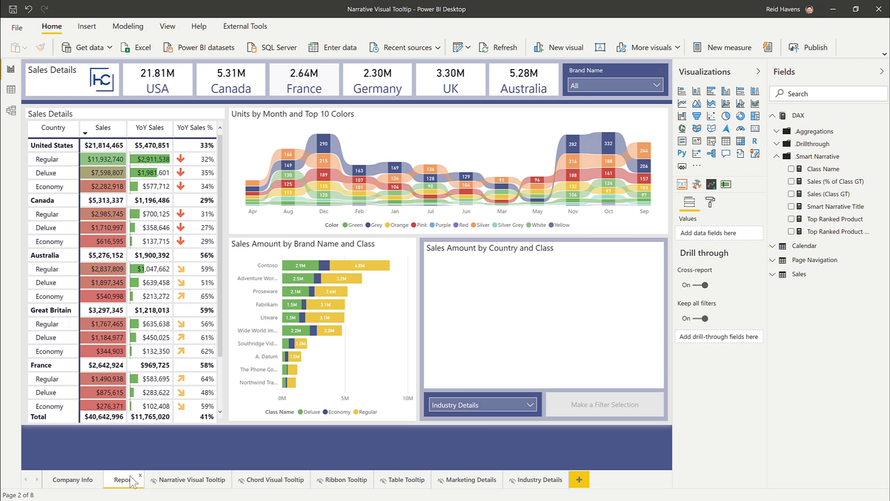
mouse_move(296, 294)
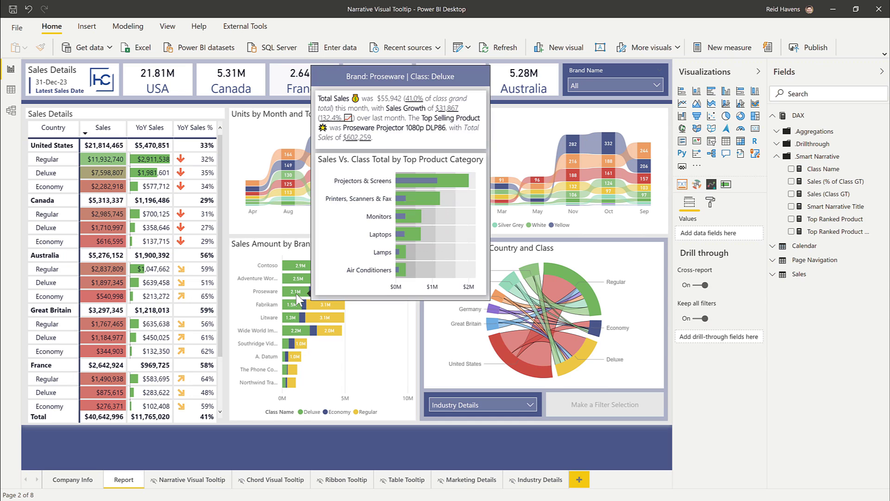